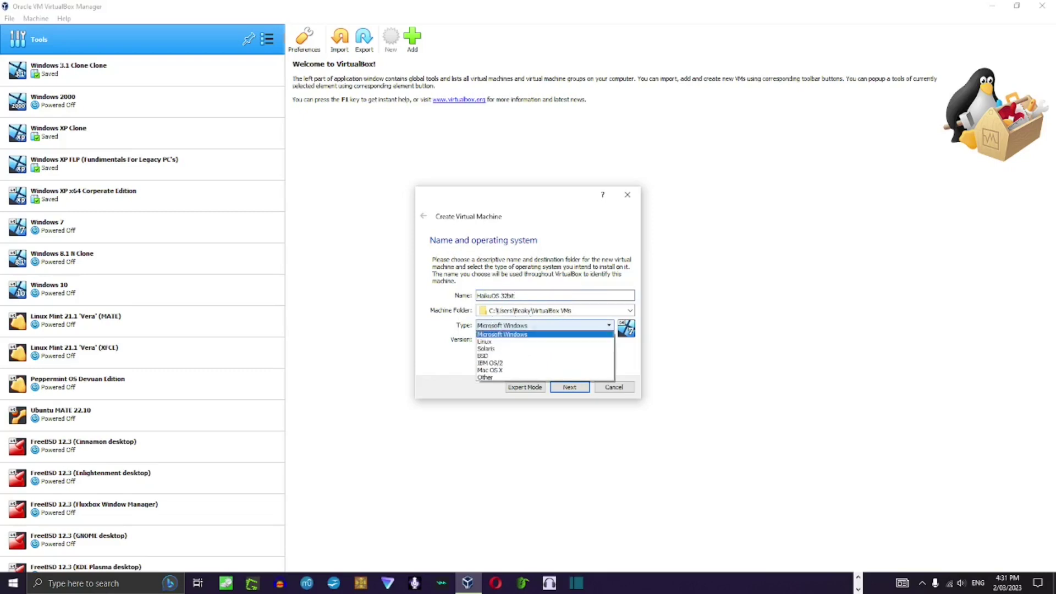
- Set the new HaikuOS 32bit virtual machine's type to Other and its version to Other/Unknown
click(498, 376)
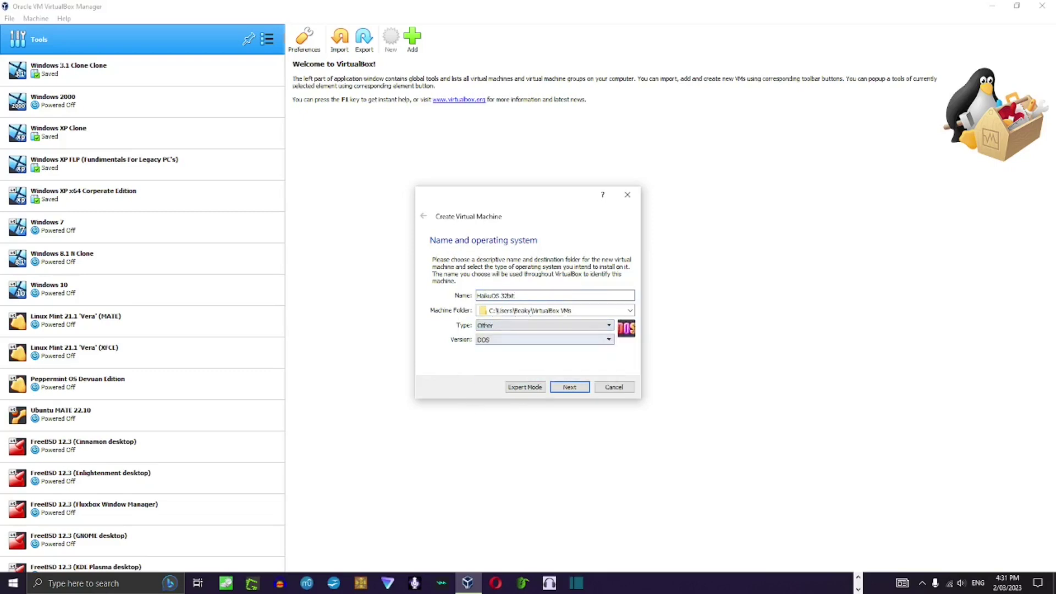
click(506, 337)
click(517, 391)
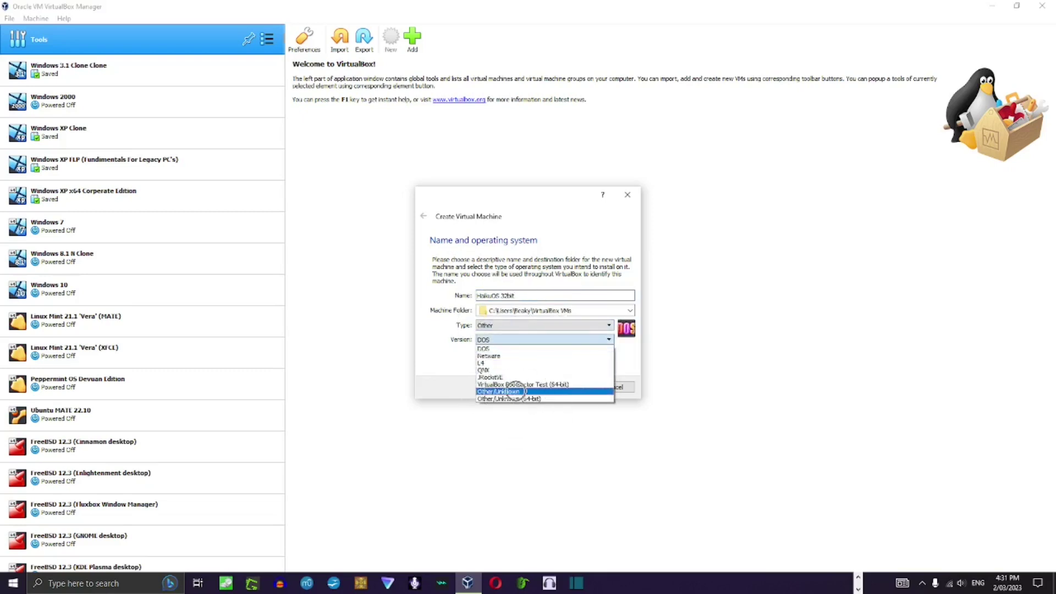
click(561, 388)
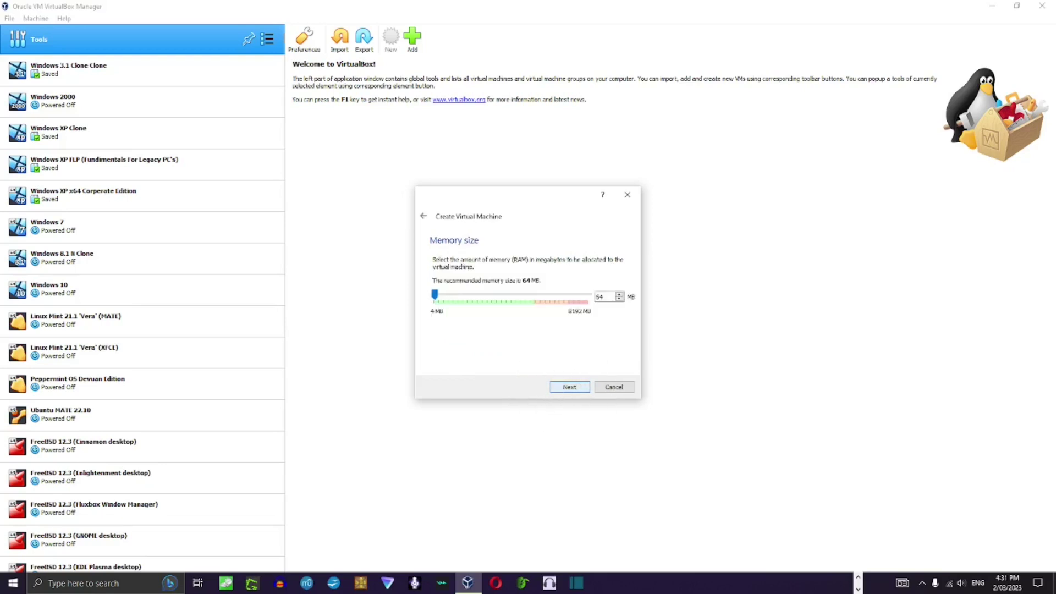
- Allocate 1024 MB of memory to the new virtual machine
double_click(600, 297)
text(1024)
click(570, 385)
- Create a dynamically allocated 32.00 GB virtual hard disk for the new virtual machine
click(573, 384)
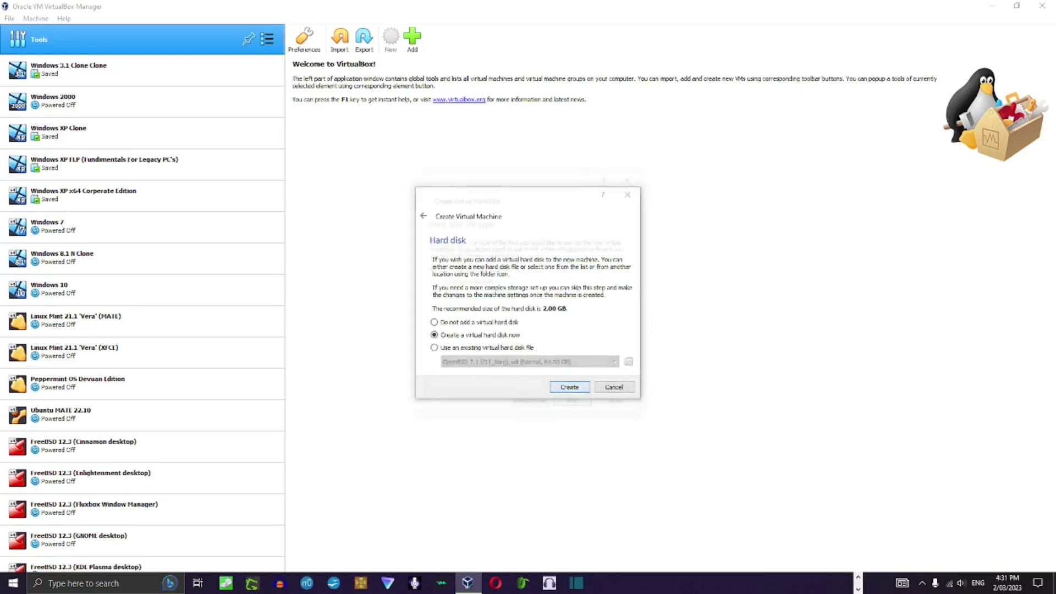
click(572, 406)
click(572, 406)
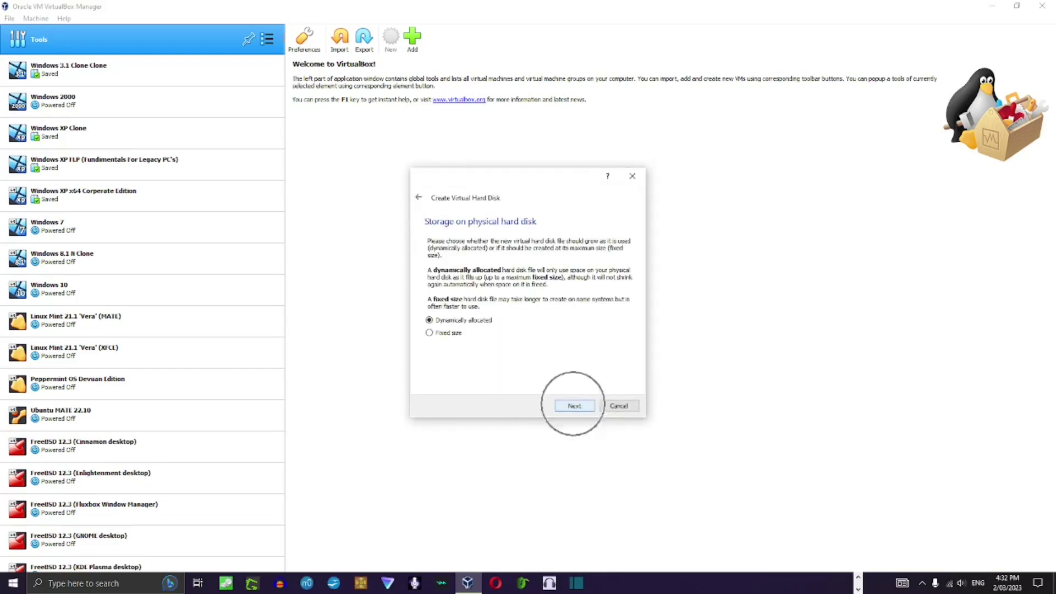
click(604, 300)
text(32.00 GB)
click(574, 405)
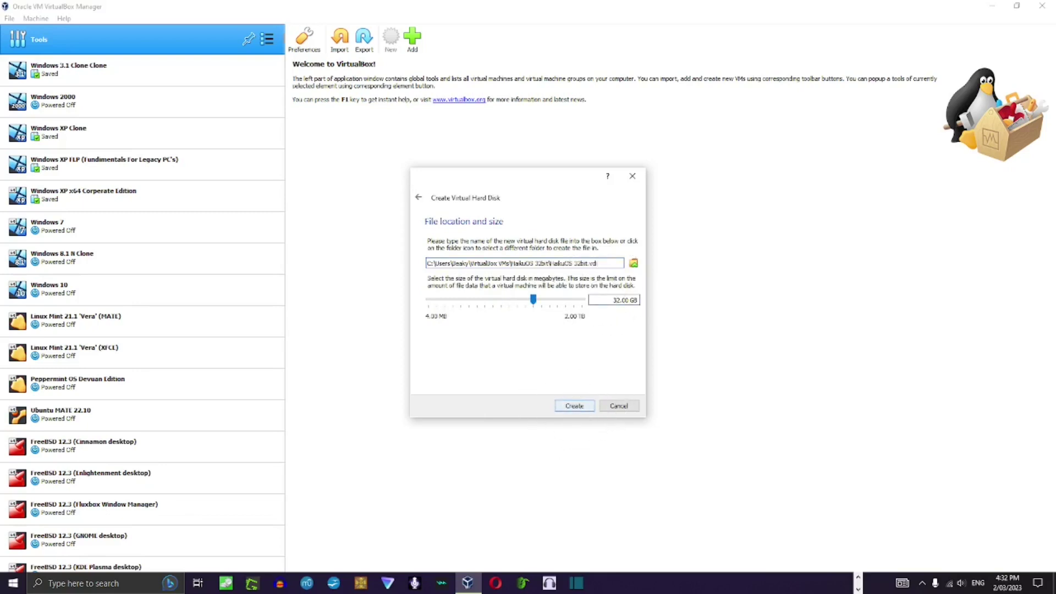
- Enable I/O APIC and PAE/NX in the system settings of the HaikuOS 32bit machine
click(321, 36)
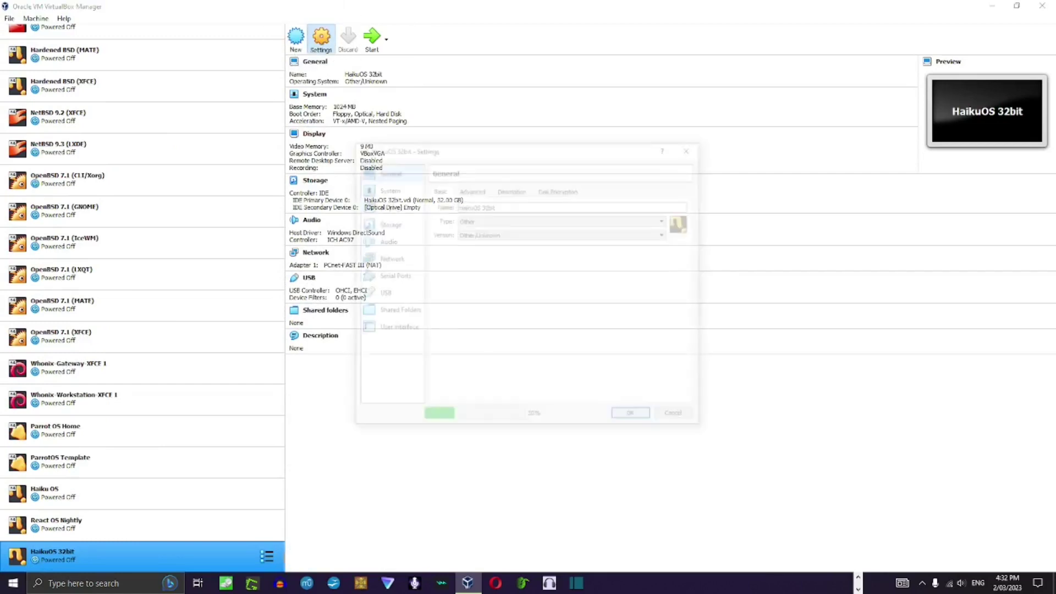
click(385, 187)
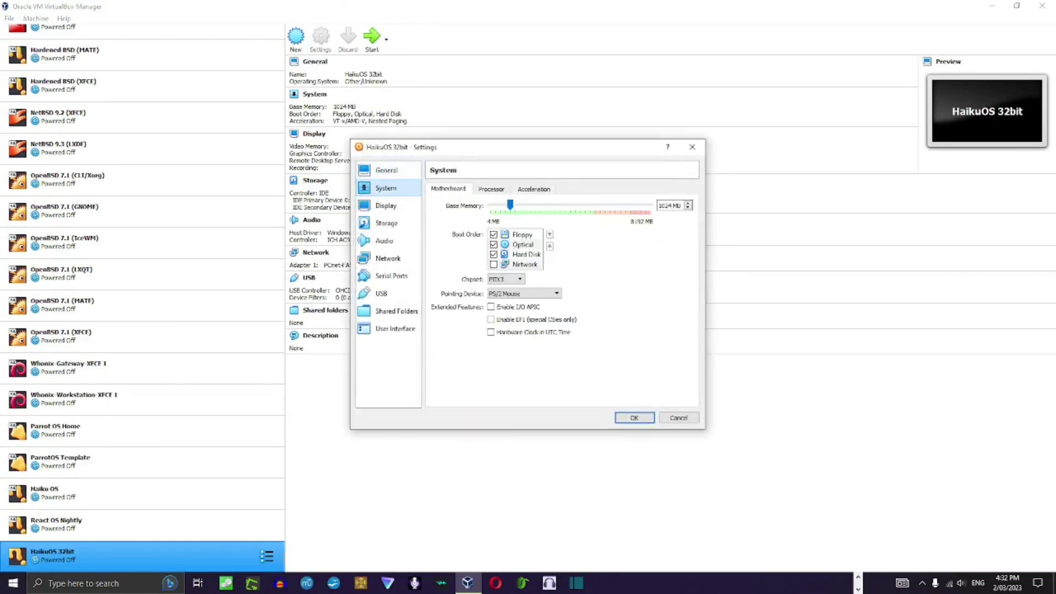
click(498, 307)
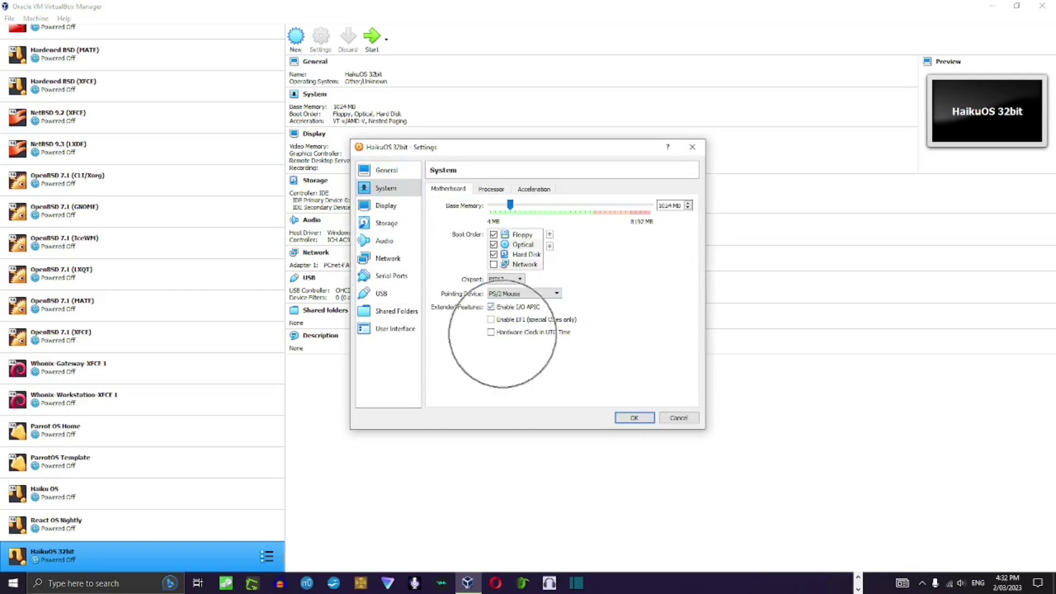
click(491, 189)
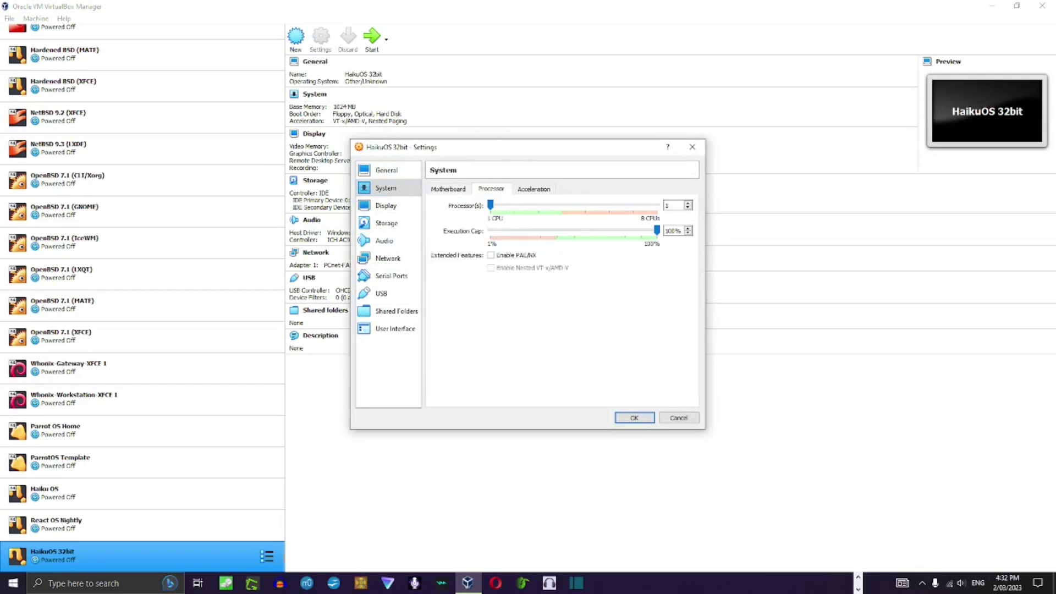
click(491, 255)
- Set the machine's video memory to 128 MB and enable 3D acceleration
click(403, 209)
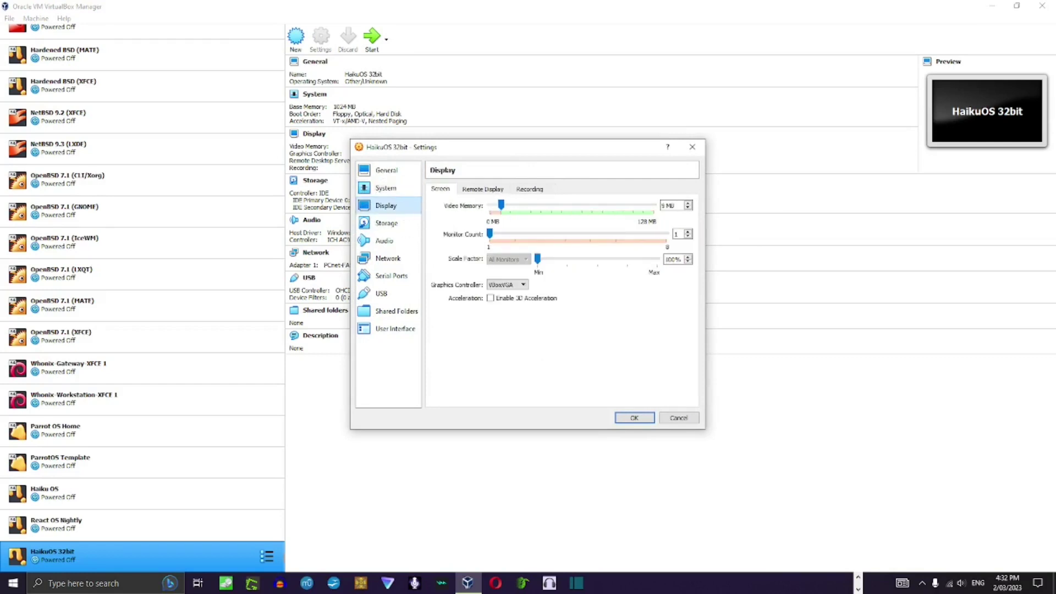
drag(501, 204, 653, 205)
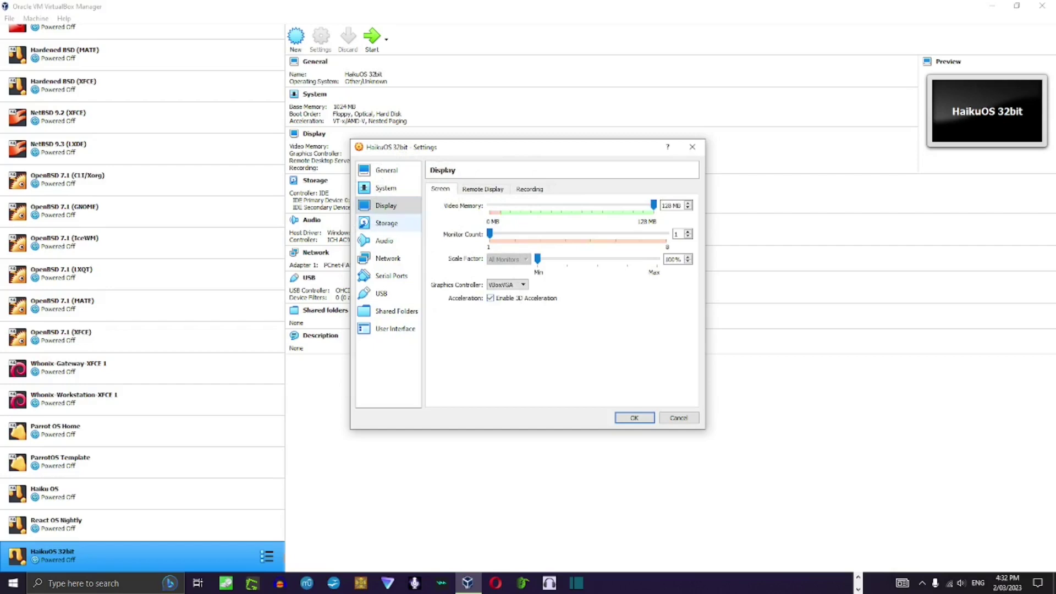
- Load the haiku-r1beta4-x86_gcc2h-anyboot.iso image into the empty optical drive and save the machine settings
click(386, 223)
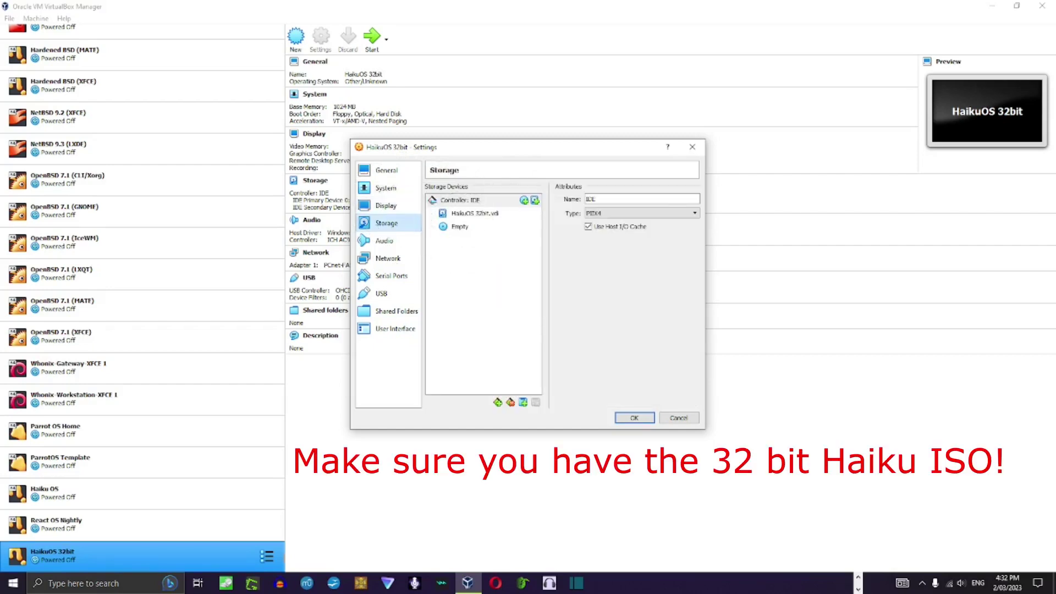
click(459, 227)
click(693, 199)
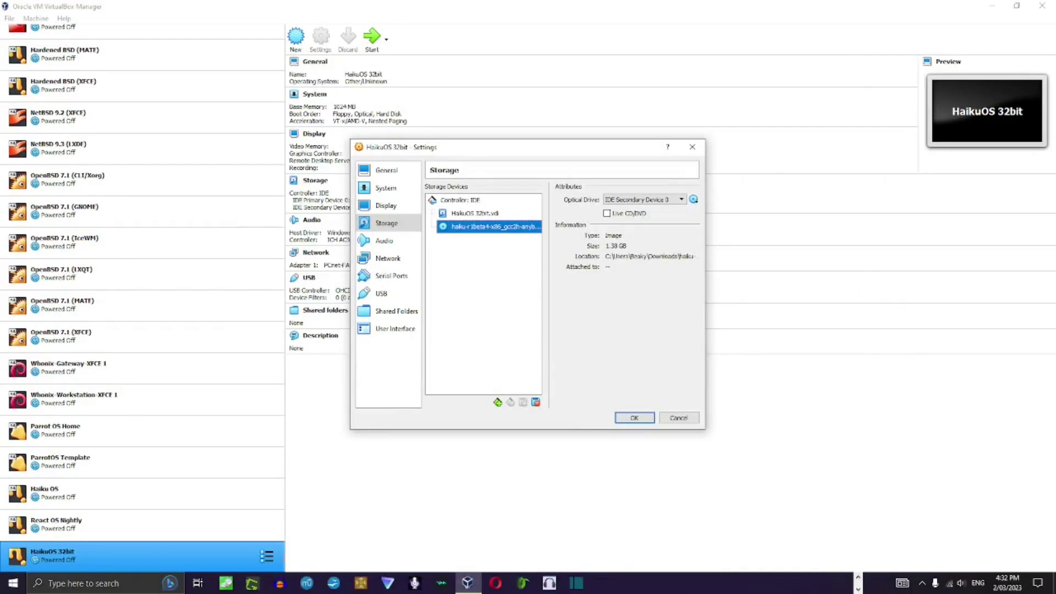
click(622, 420)
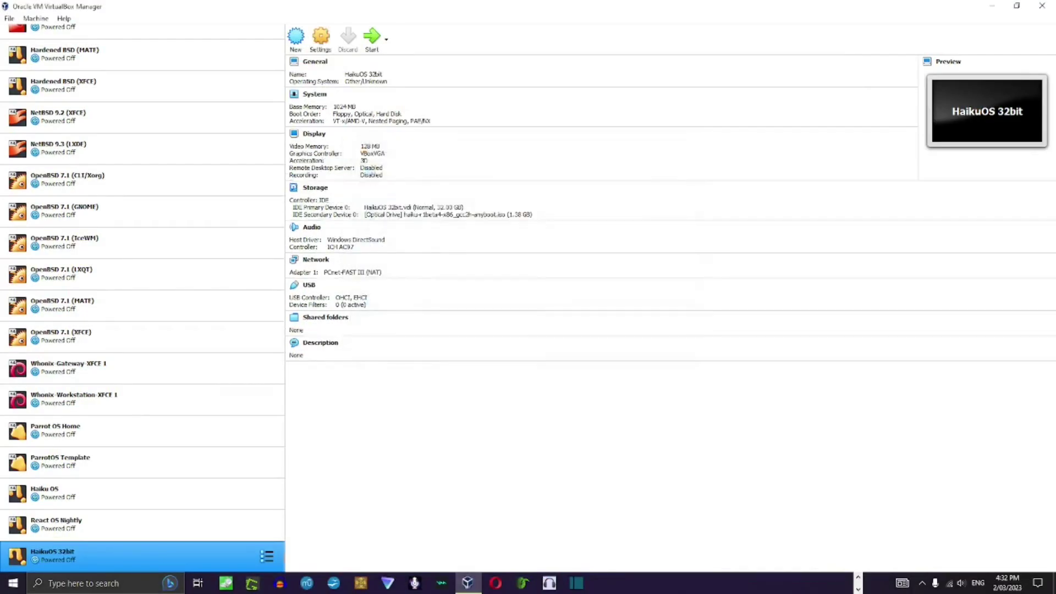
- Start the HaikuOS 32bit machine and launch the Haiku installer, continuing past its introductory notices
click(372, 37)
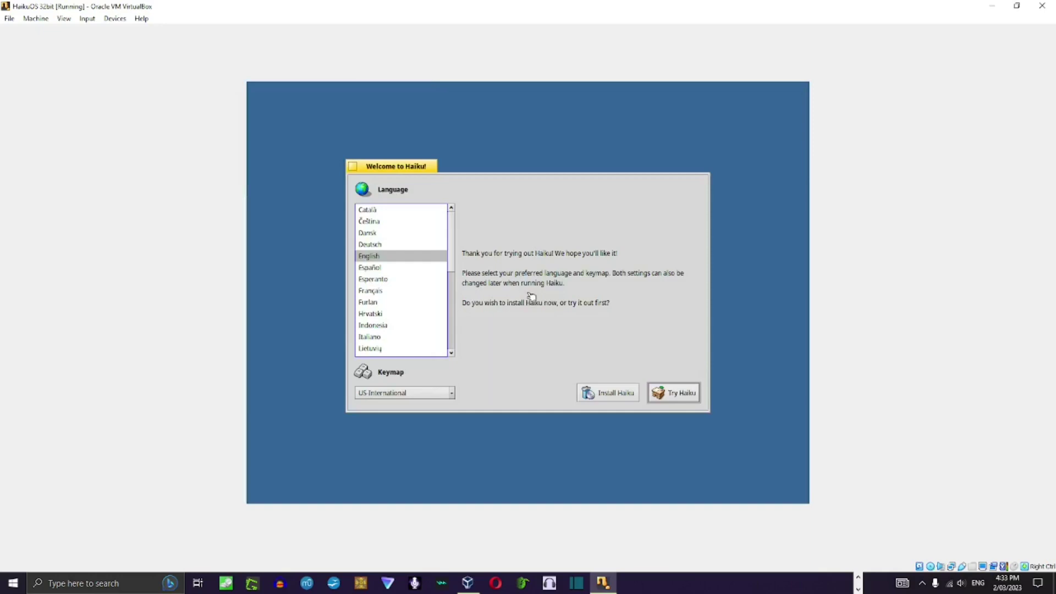
click(617, 396)
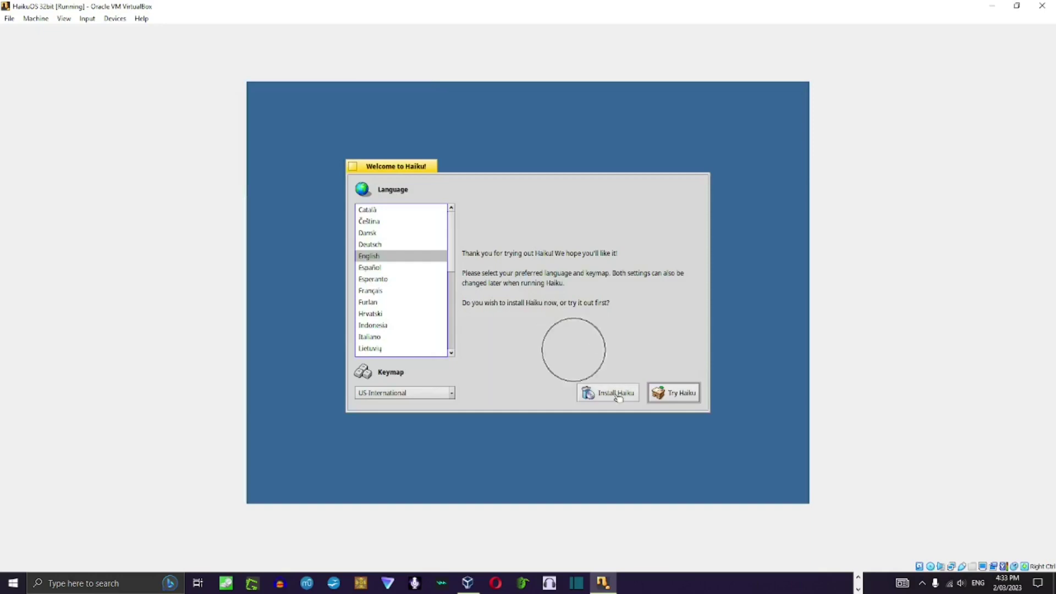
click(619, 397)
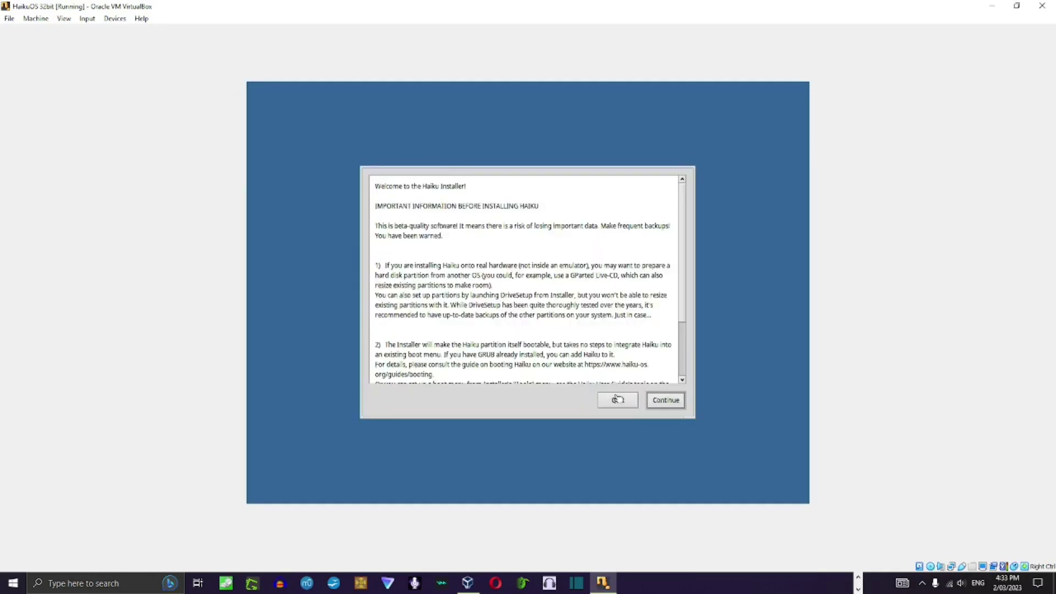
click(673, 401)
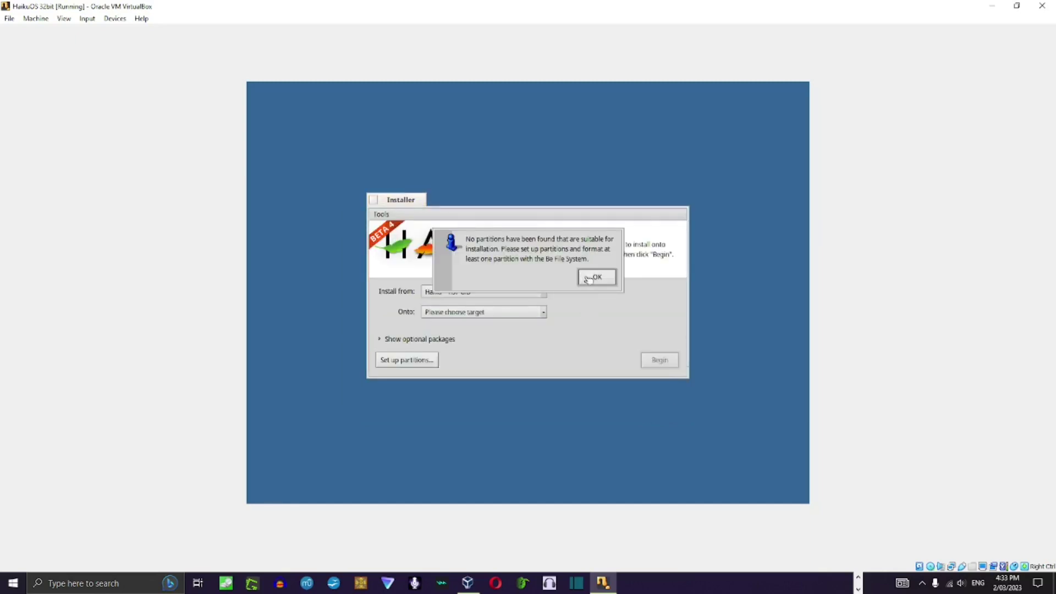
click(589, 279)
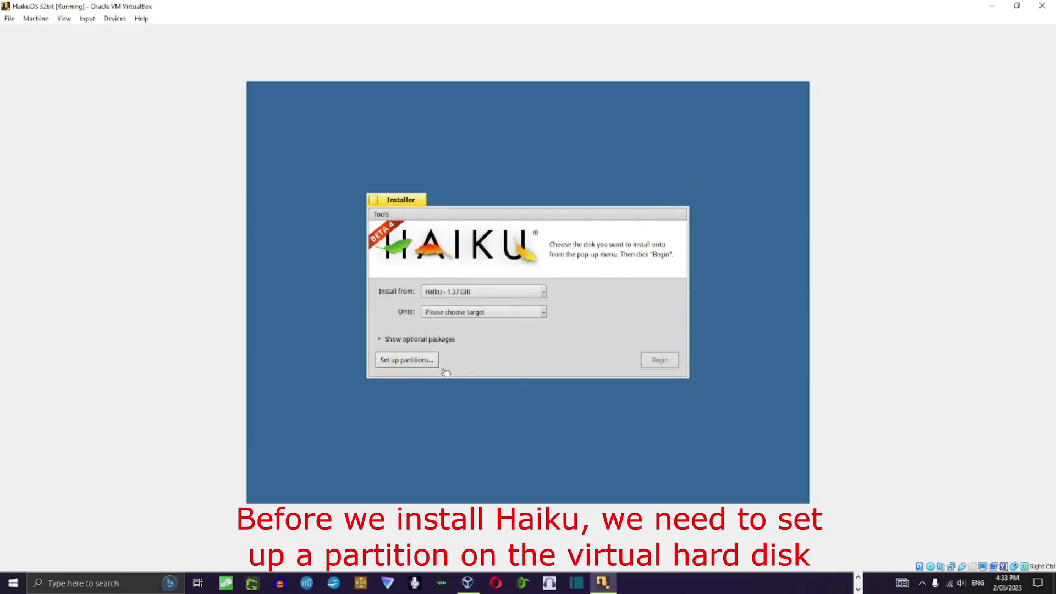
- Format the 32 GiB VBOX HARDDISK with the Be File System using the default options, and return to the installer
click(419, 362)
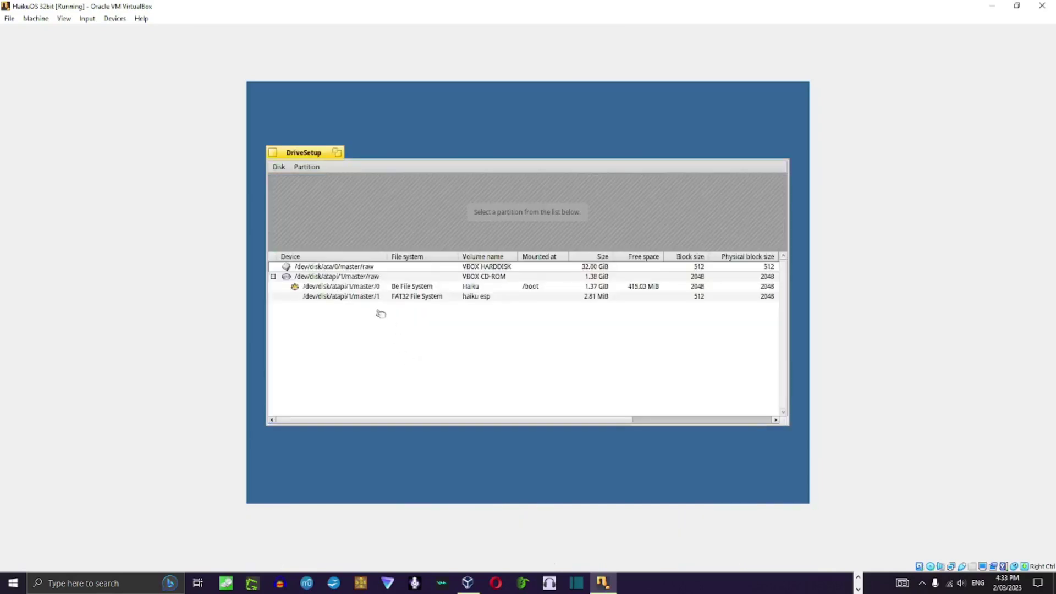
click(355, 269)
right_click(355, 270)
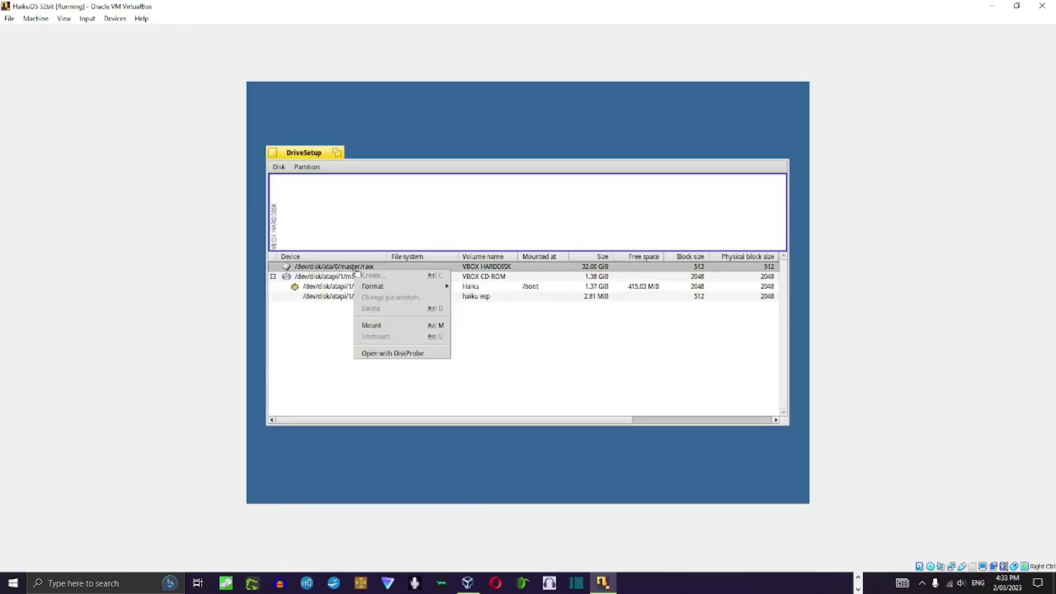
mouse_move(417, 286)
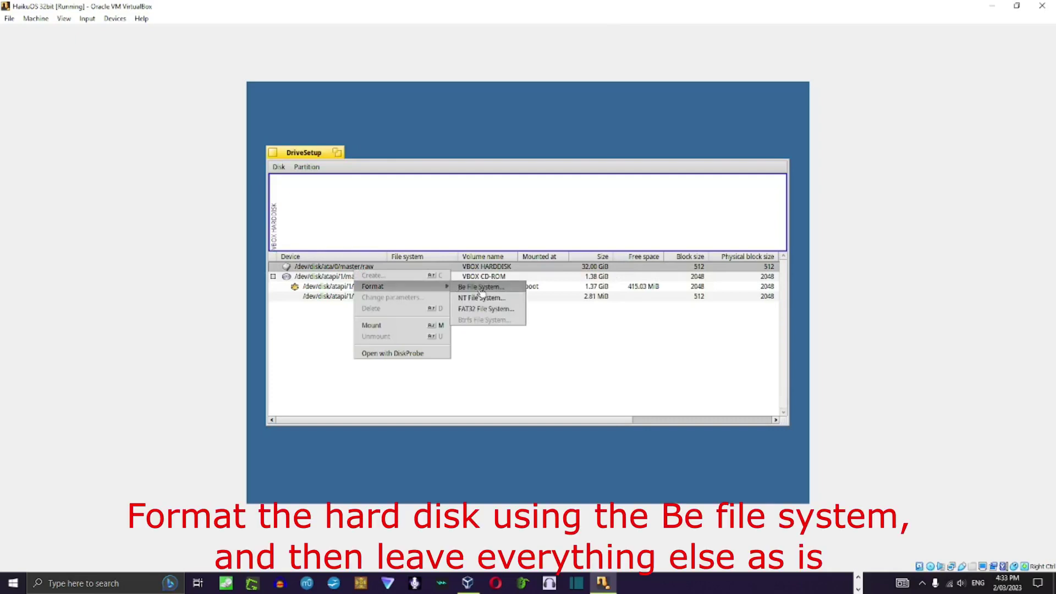
click(467, 286)
click(545, 259)
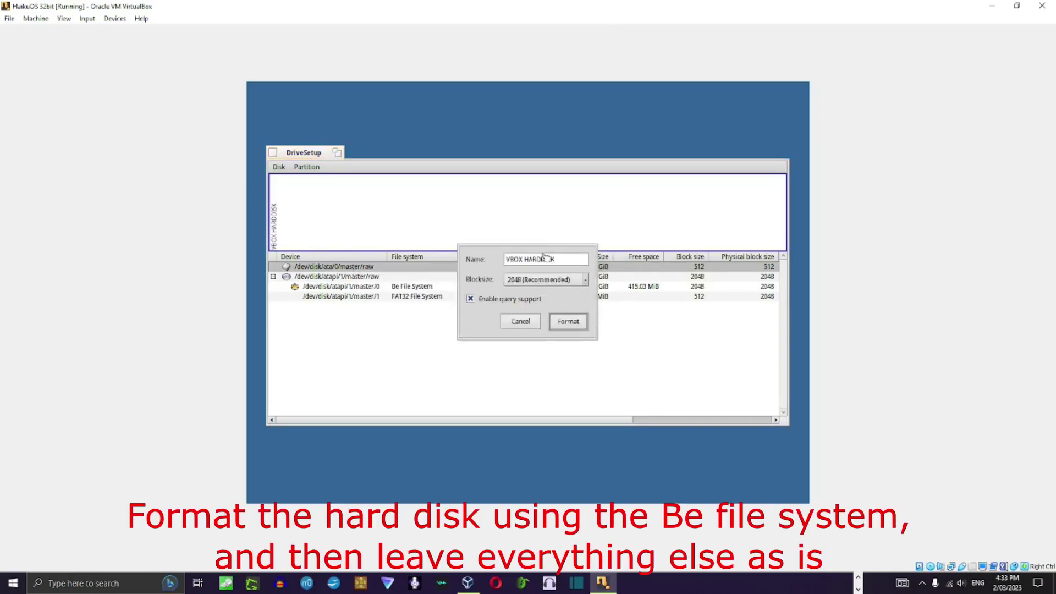
click(565, 323)
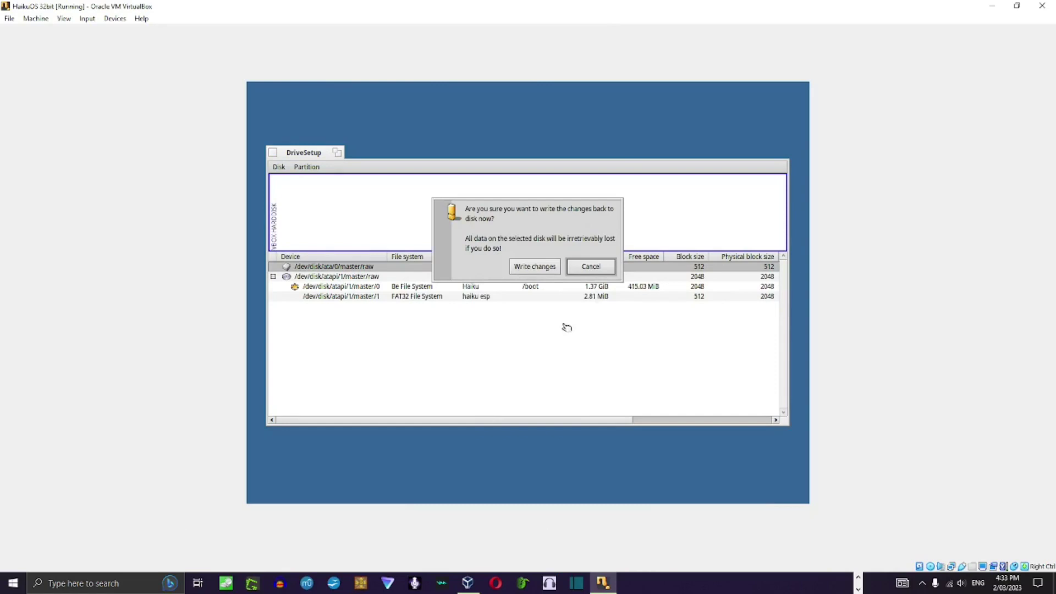
click(546, 270)
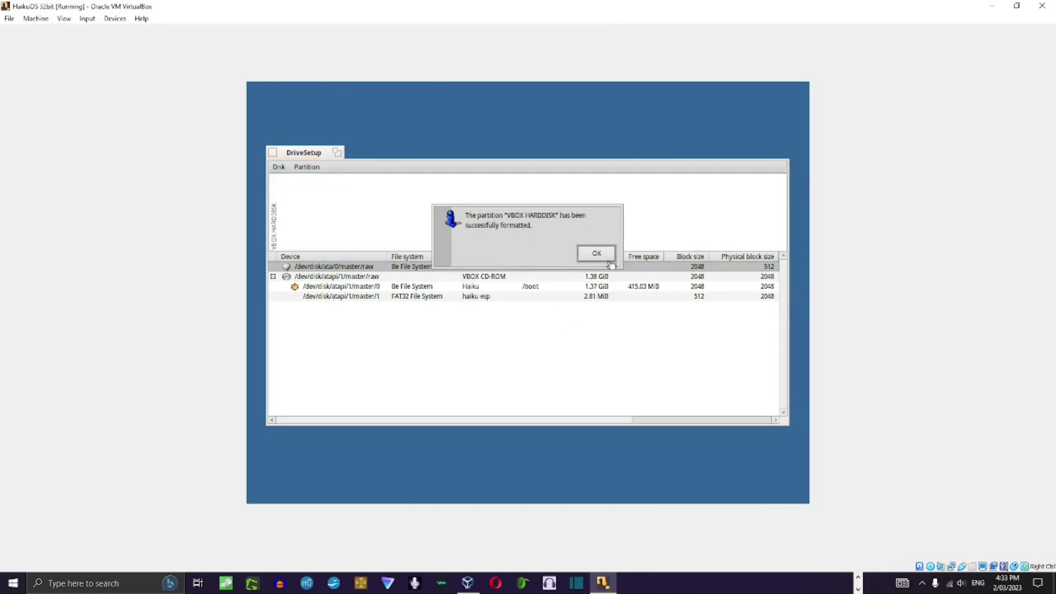
click(608, 259)
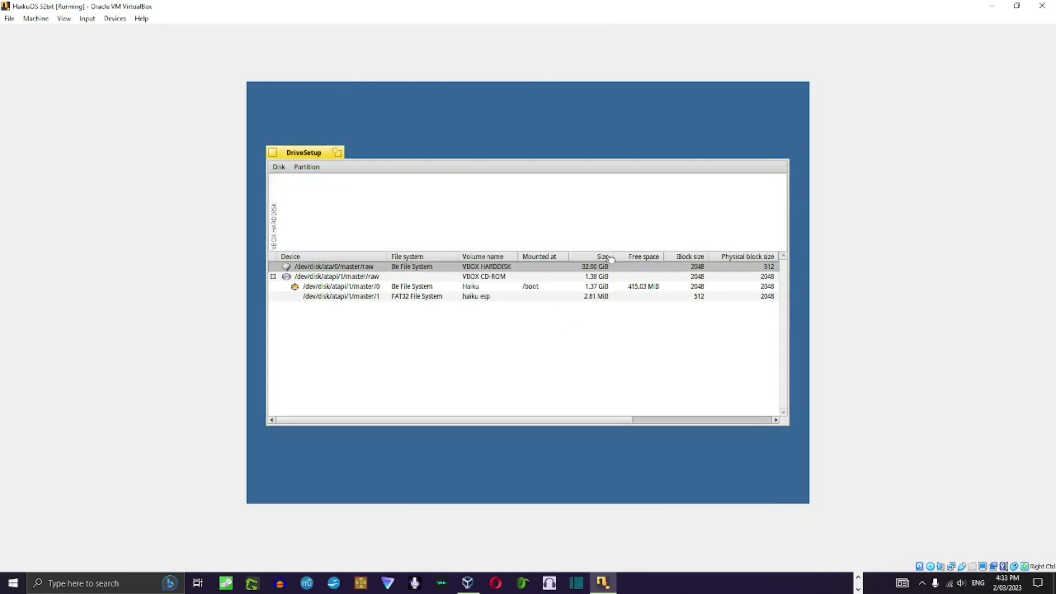
click(274, 154)
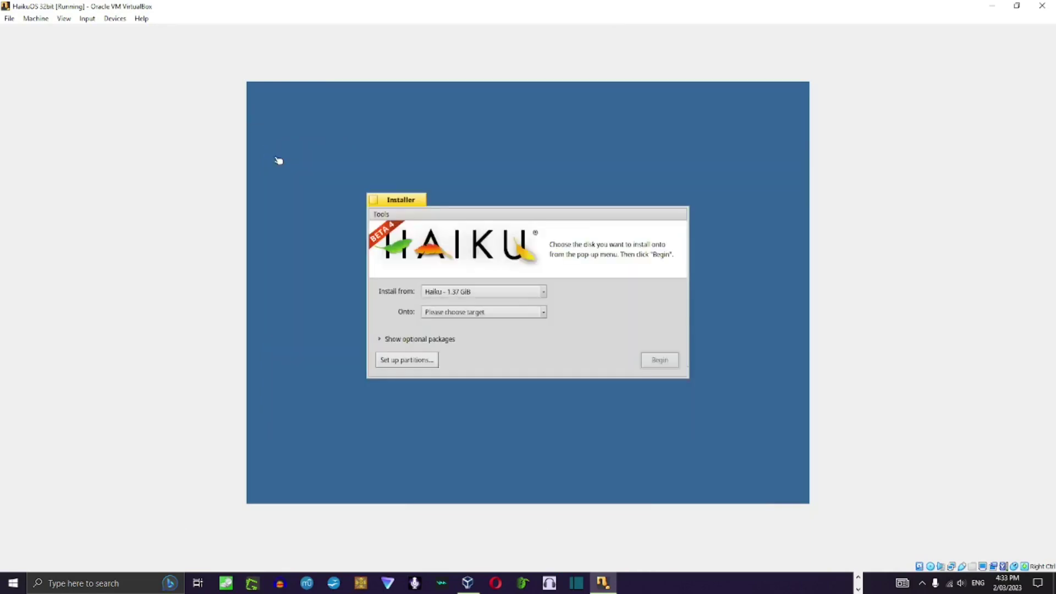
- Install Haiku onto the VBOX HARDDISK volume and restart the machine
click(490, 313)
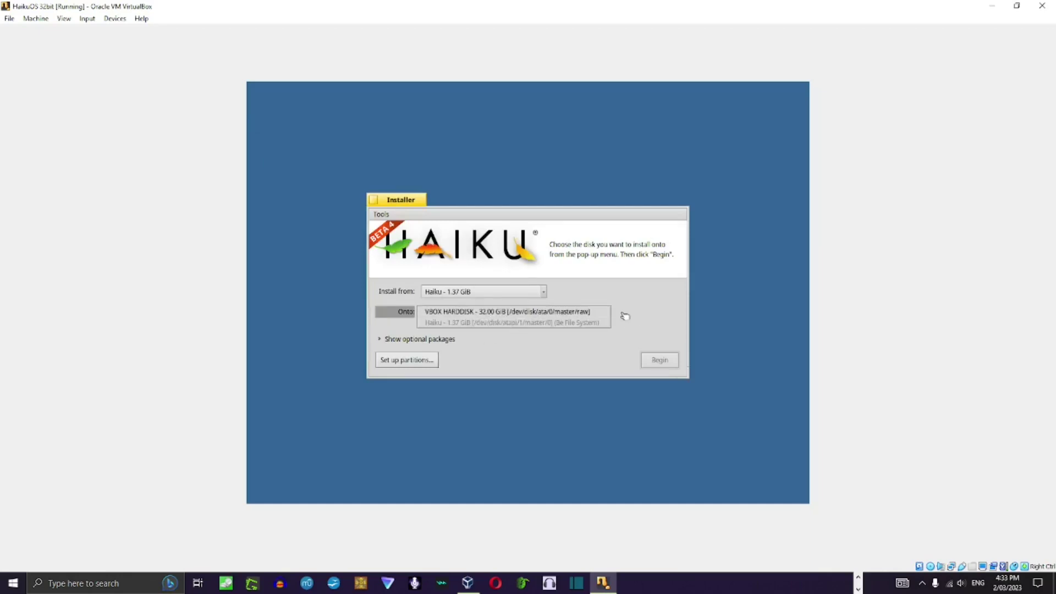
click(606, 311)
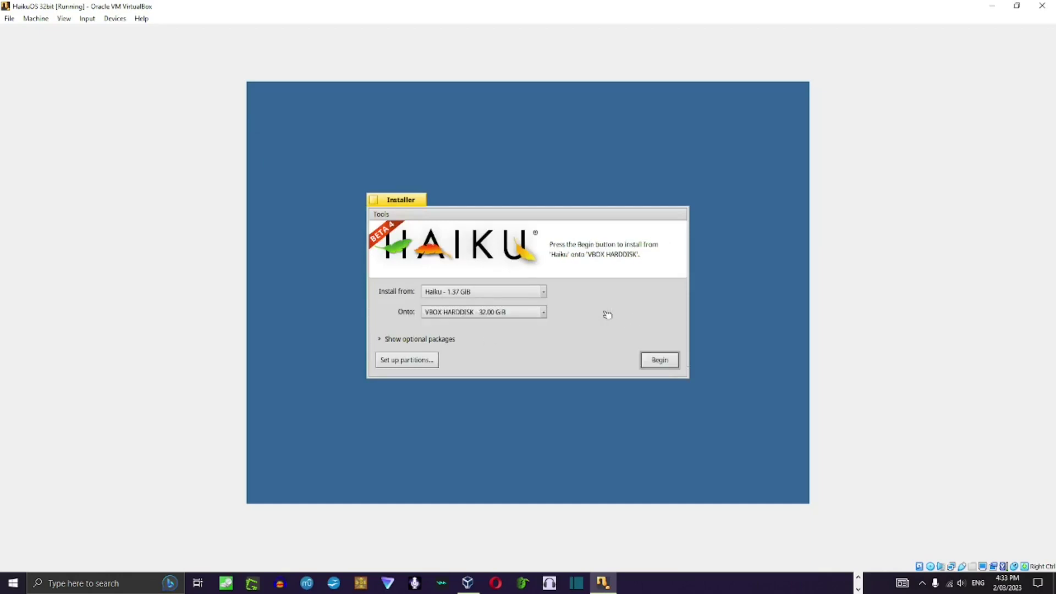
click(661, 361)
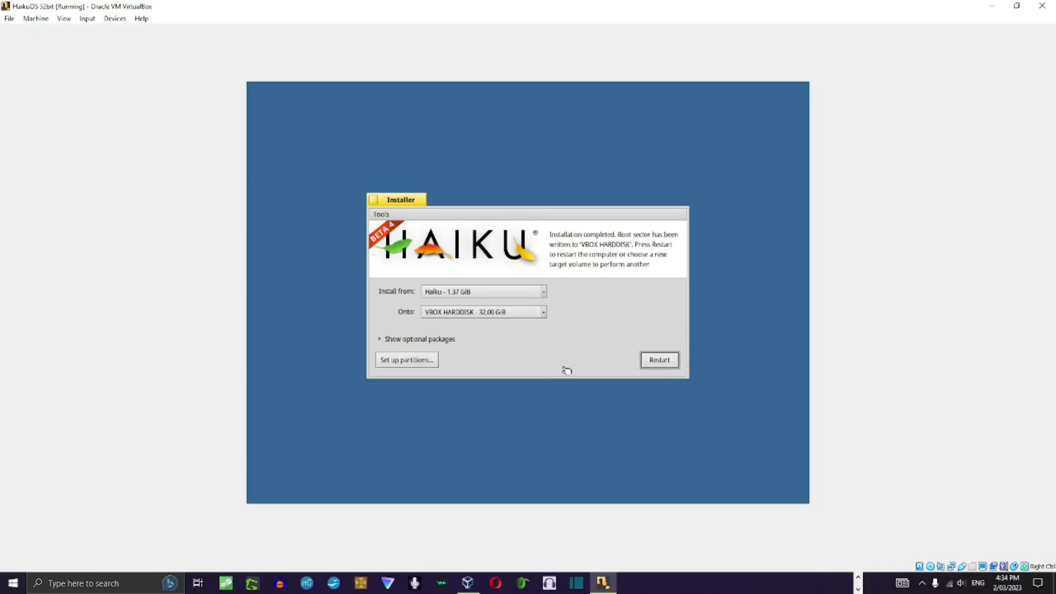
click(655, 360)
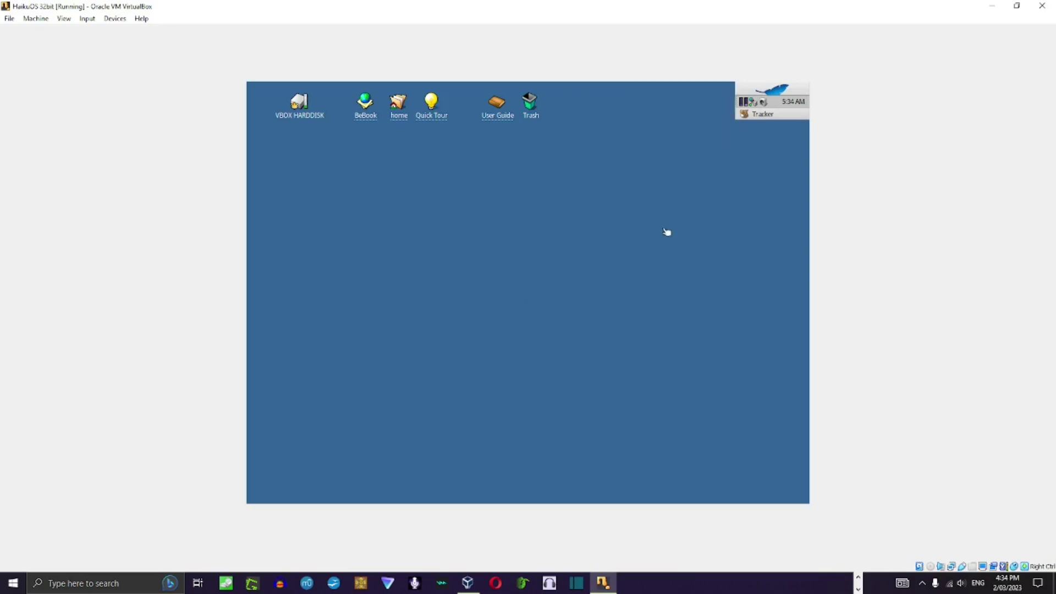
- Open the Haiku User Guide from the desktop and look through its contents page to the end
click(501, 110)
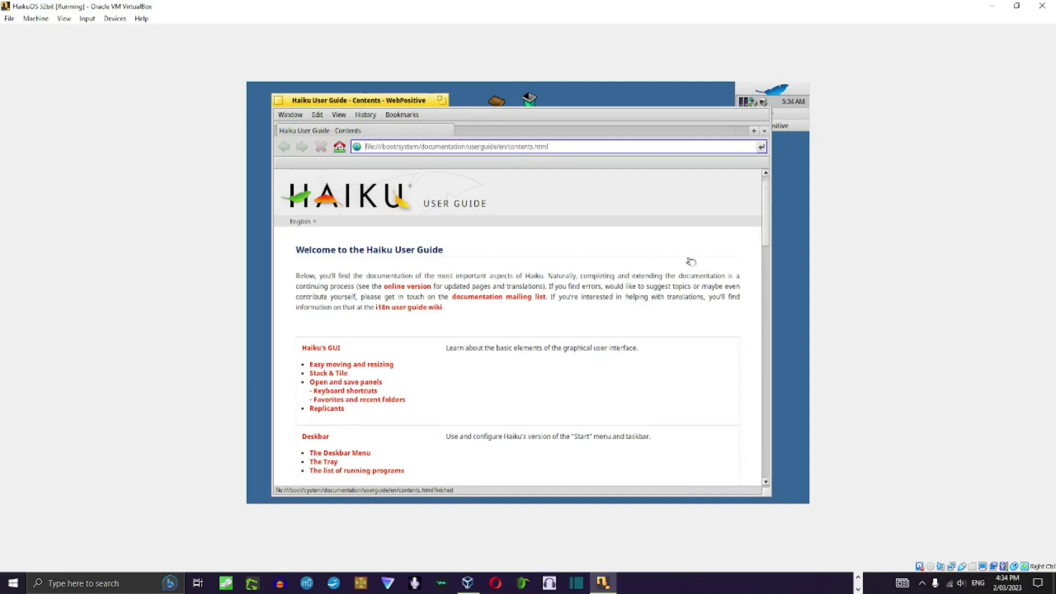
scroll(691, 261, down, 8)
scroll(691, 261, down, 8)
scroll(691, 261, down, 8)
scroll(691, 261, down, 8)
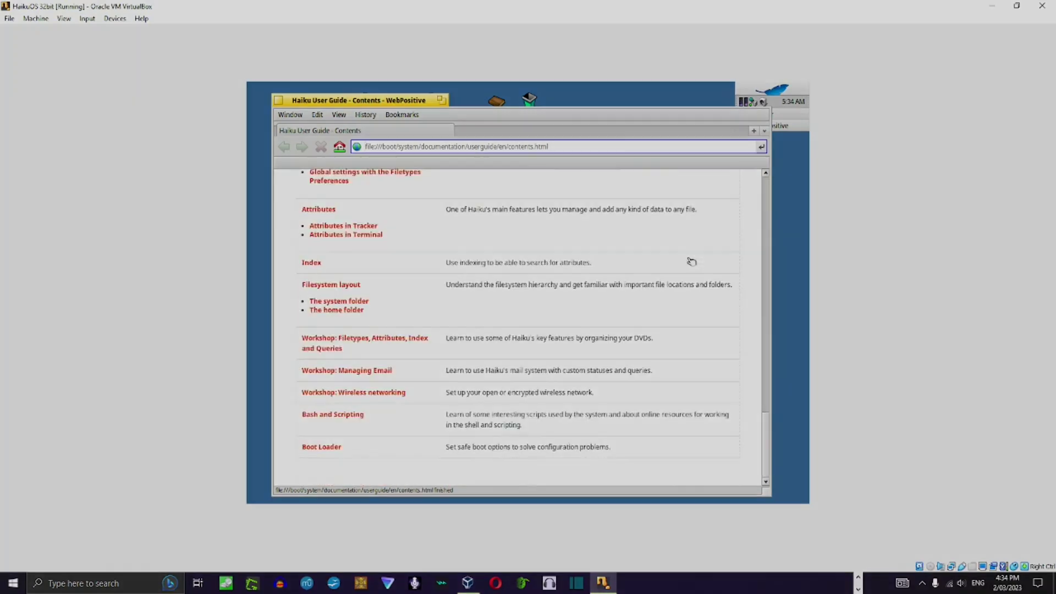